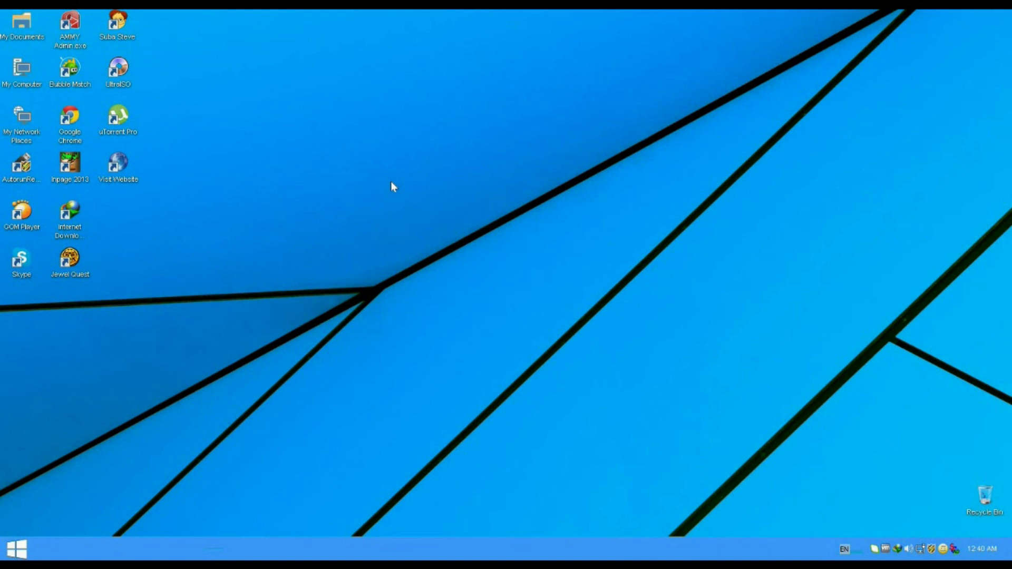
- Enlarge the Control Panel window to show all its items and open System to view the general system information
{"action": "left_click", "coordinate": [18, 549]}
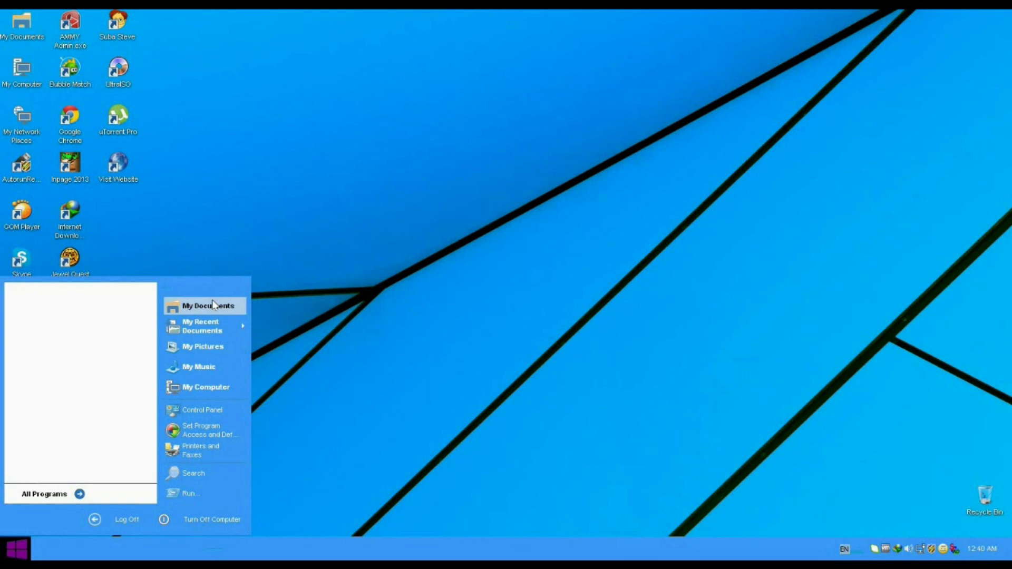
{"action": "left_click", "coordinate": [251, 227]}
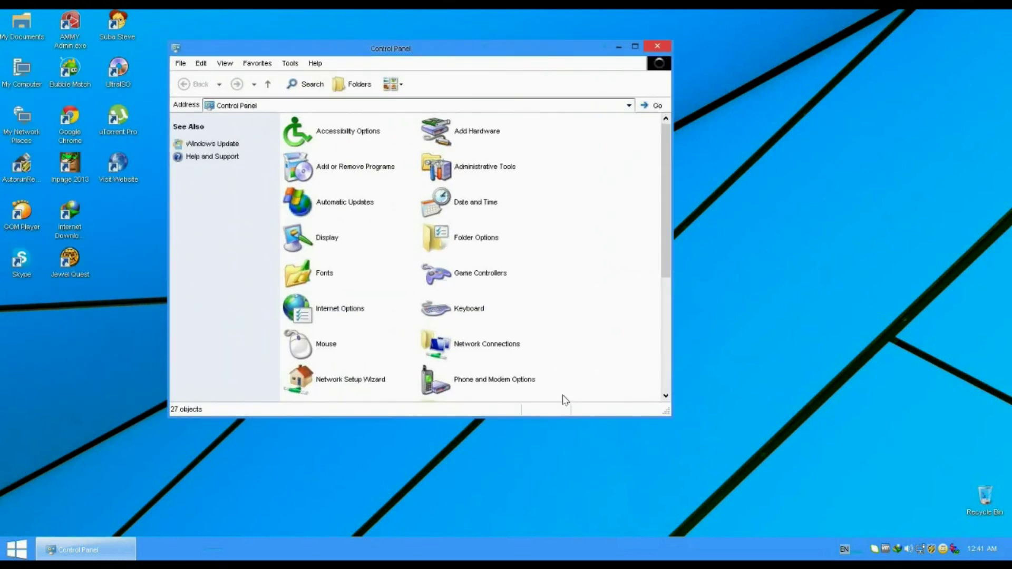
{"action": "left_click_drag", "start_coordinate": [673, 415], "coordinate": [865, 426]}
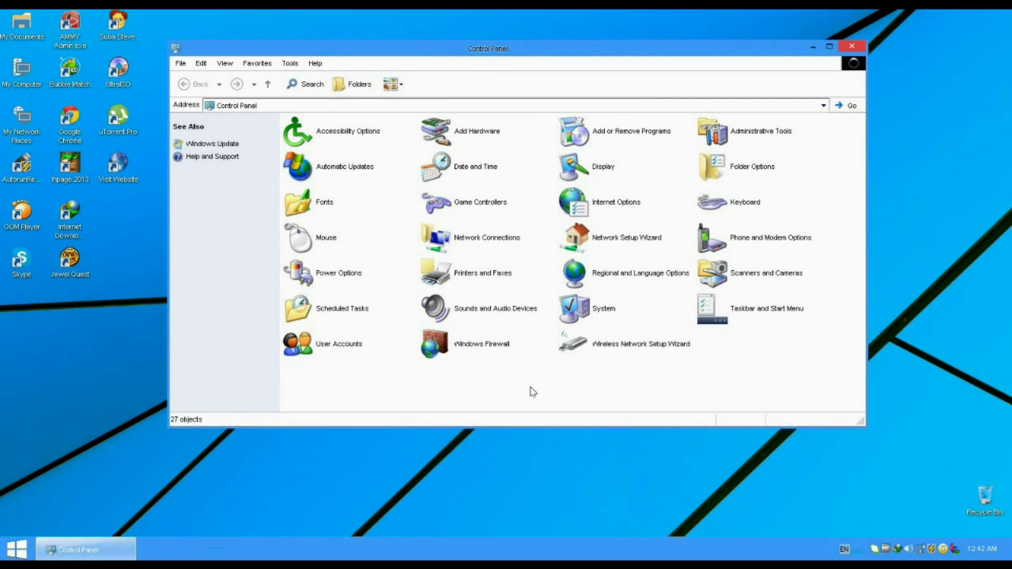
{"action": "double_click", "coordinate": [602, 317]}
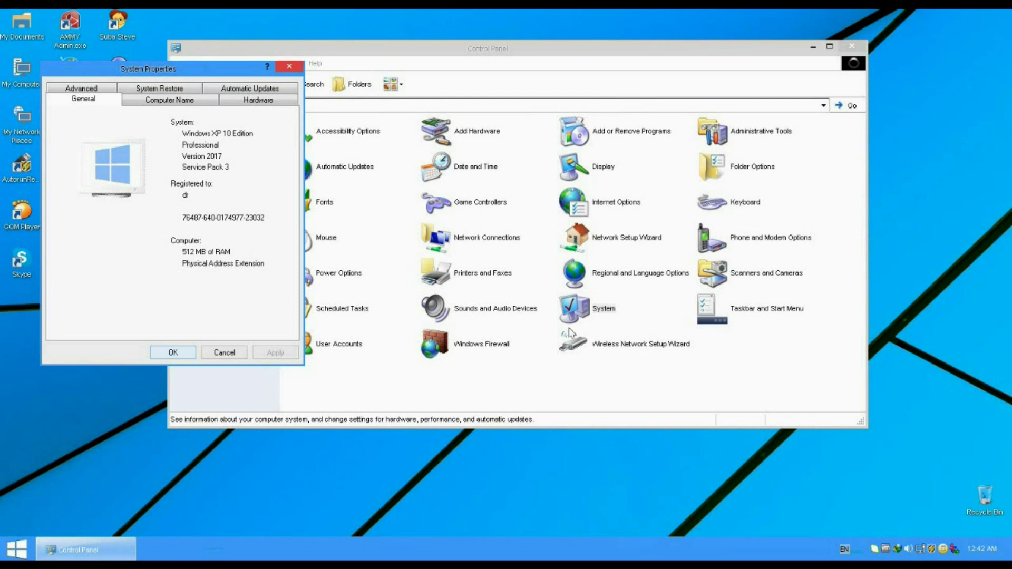
{"action": "left_click_drag", "start_coordinate": [575, 315], "coordinate": [906, 521]}
{"action": "mouse_move", "coordinate": [575, 315]}
{"action": "left_mouse_down"}
{"action": "mouse_move", "coordinate": [511, 285]}
{"action": "mouse_move", "coordinate": [267, 355]}
{"action": "mouse_move", "coordinate": [114, 461]}
{"action": "mouse_move", "coordinate": [507, 369]}
{"action": "mouse_move", "coordinate": [882, 105]}
{"action": "mouse_move", "coordinate": [523, 286]}
{"action": "mouse_move", "coordinate": [577, 329]}
{"action": "left_mouse_up"}
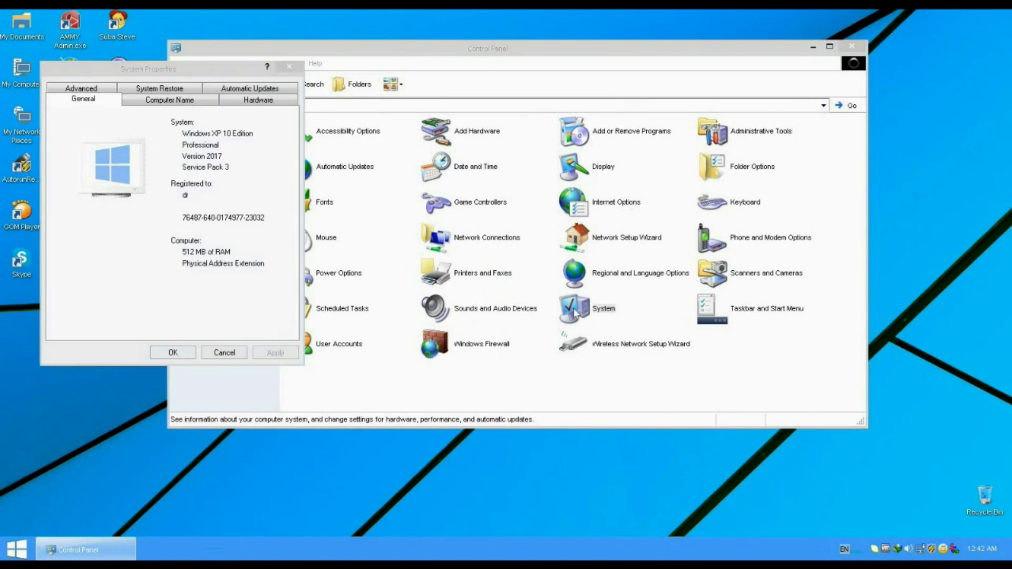
{"action": "left_click", "coordinate": [576, 315]}
{"action": "double_click", "coordinate": [576, 314]}
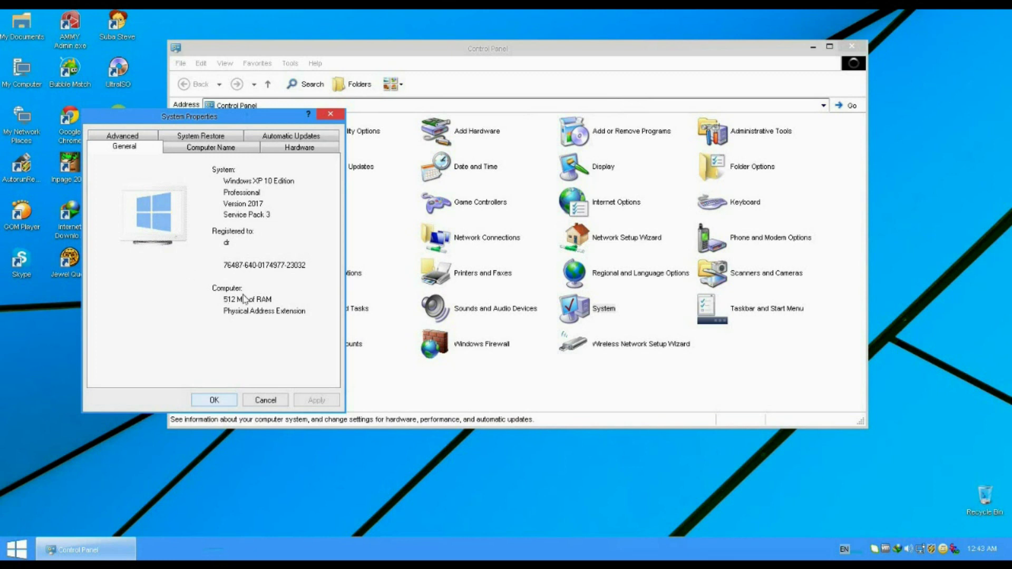
- Examine the CPU and memory performance in Windows Task Manager, and close it together with System Properties and Control Panel
{"action": "right_click", "coordinate": [349, 538]}
{"action": "left_click", "coordinate": [393, 505]}
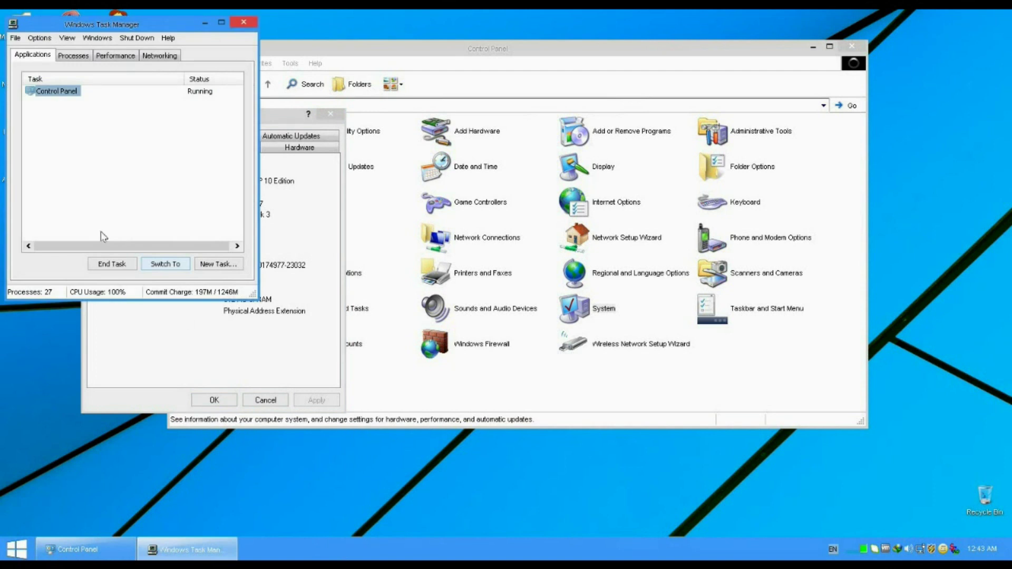
{"action": "left_click", "coordinate": [81, 58]}
{"action": "left_click", "coordinate": [124, 59]}
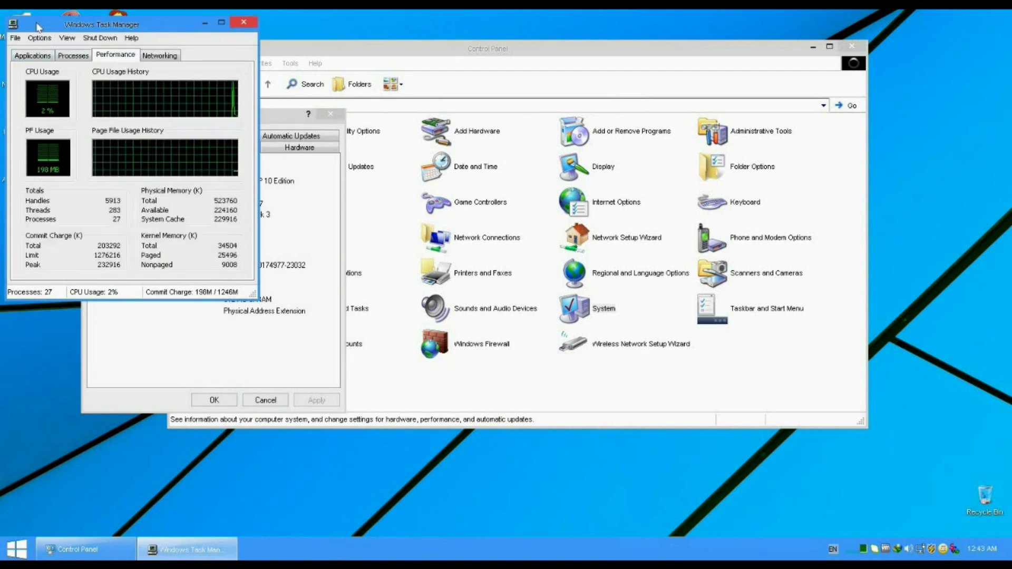
{"action": "left_click_drag", "start_coordinate": [38, 26], "coordinate": [303, 149]}
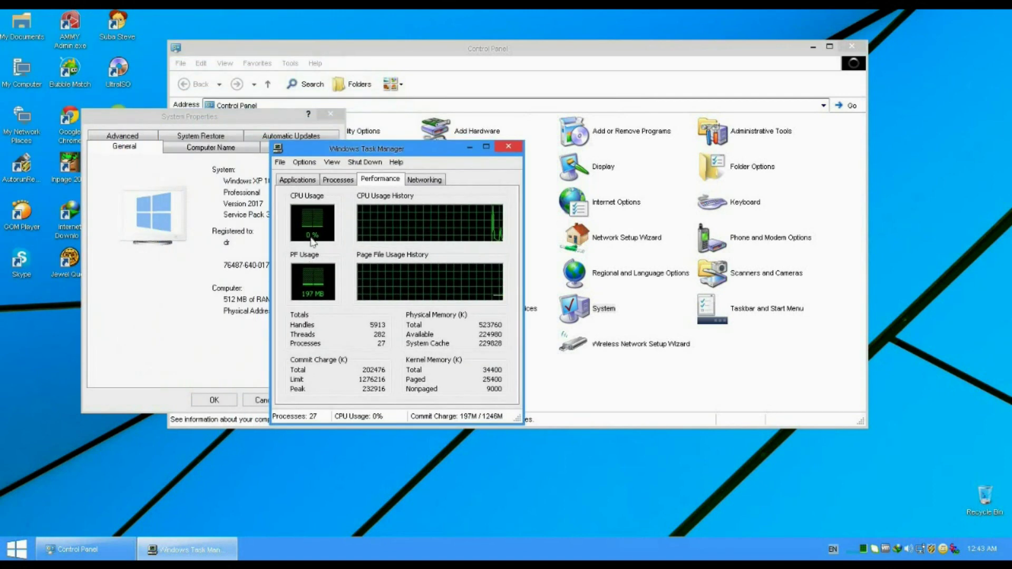
{"action": "left_click", "coordinate": [508, 147]}
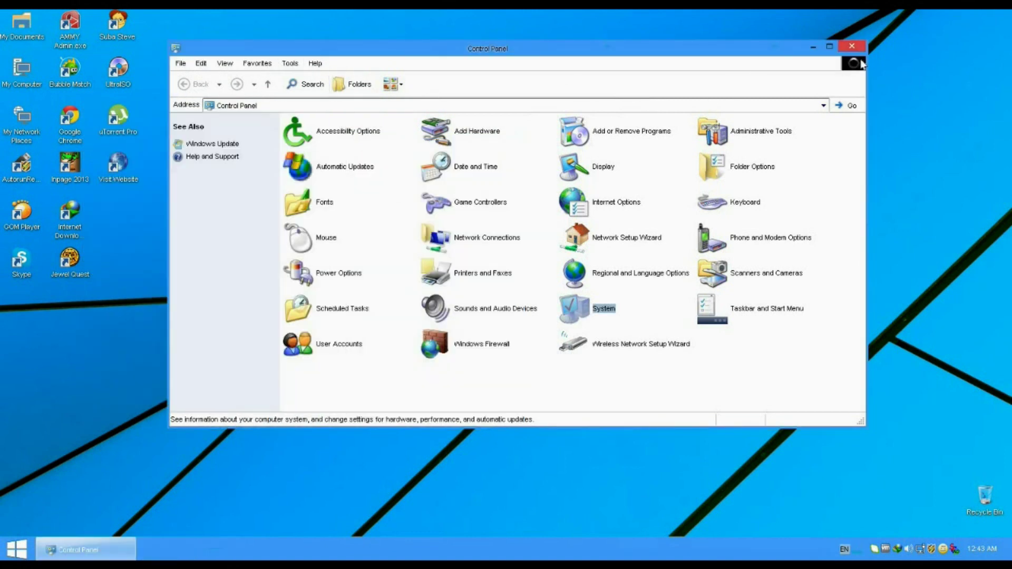
{"action": "left_click", "coordinate": [852, 46]}
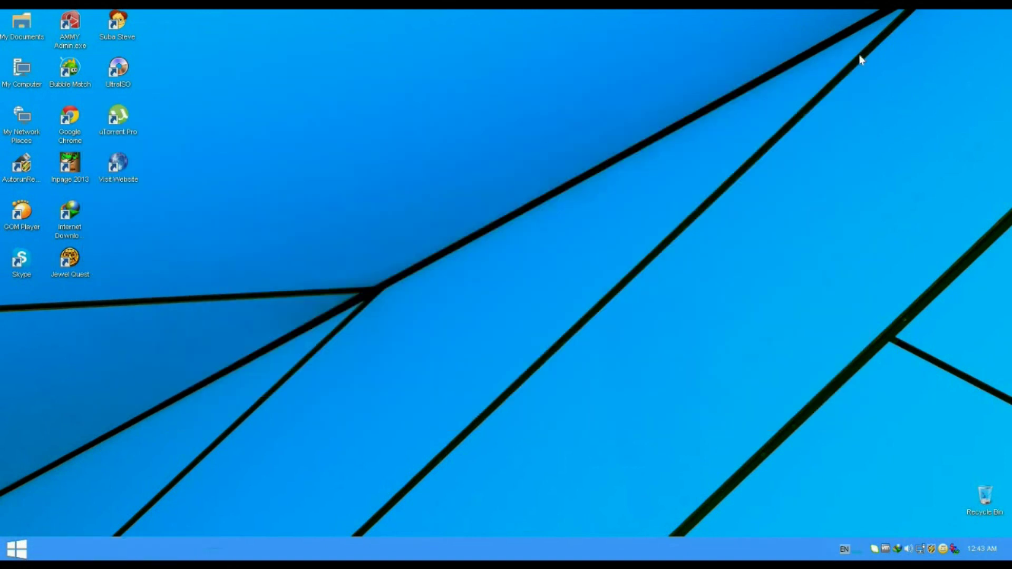
- Apply the Windows XP theme in the desktop's Display Properties and close the dialog
{"action": "right_click", "coordinate": [368, 232]}
{"action": "left_click", "coordinate": [443, 315]}
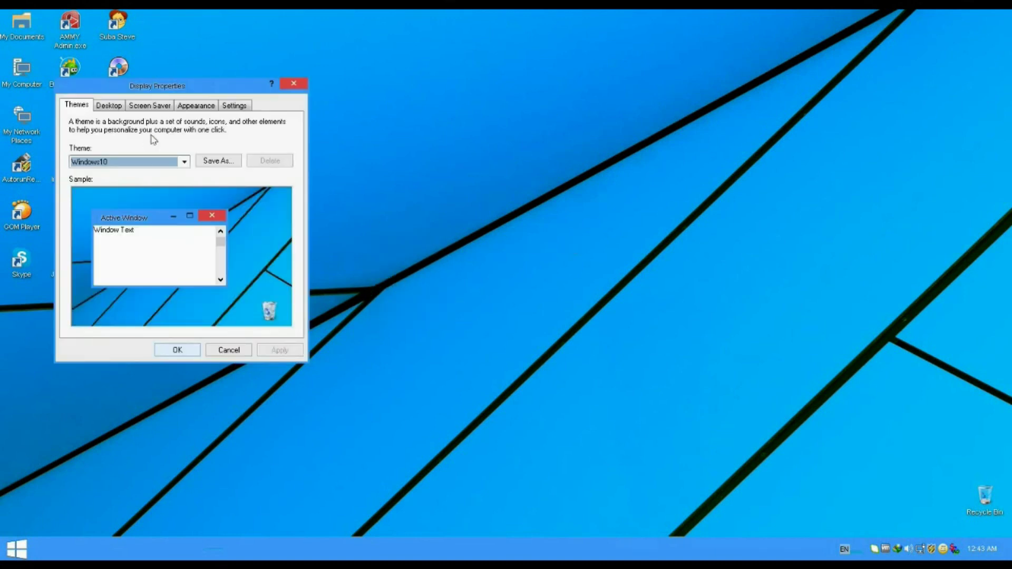
{"action": "left_click_drag", "start_coordinate": [168, 85], "coordinate": [445, 77]}
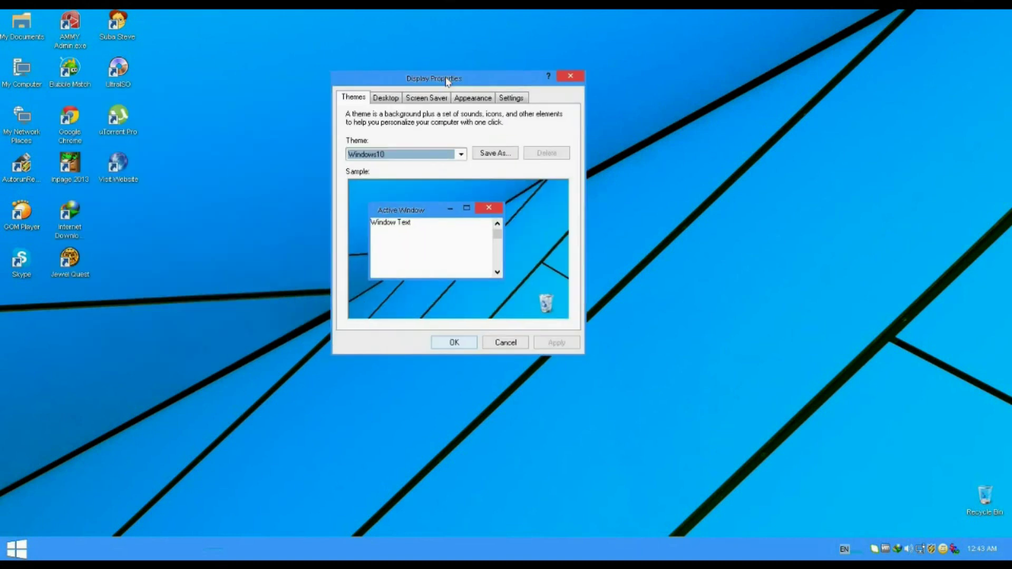
{"action": "left_click", "coordinate": [461, 154]}
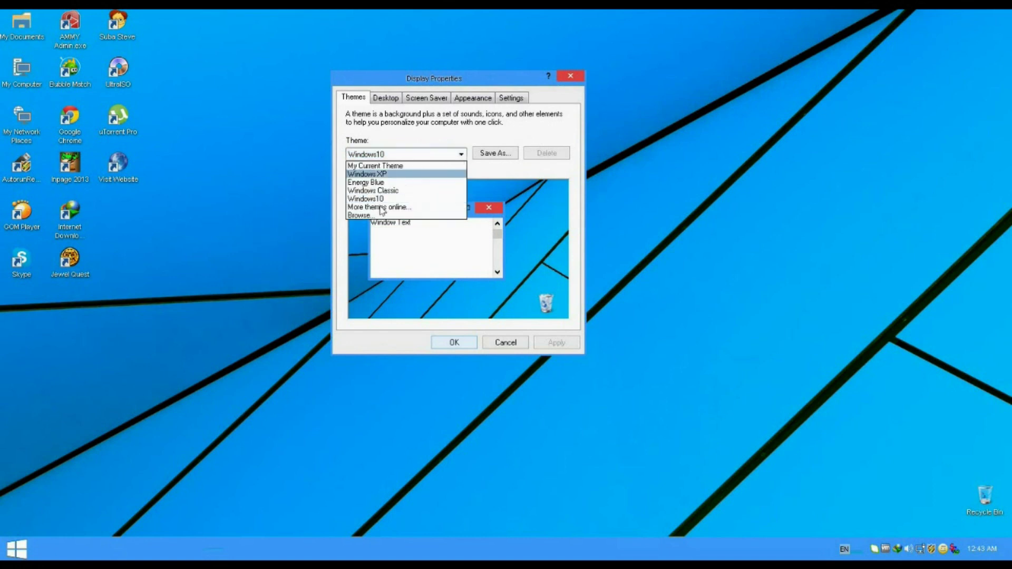
{"action": "key", "text": "Return"}
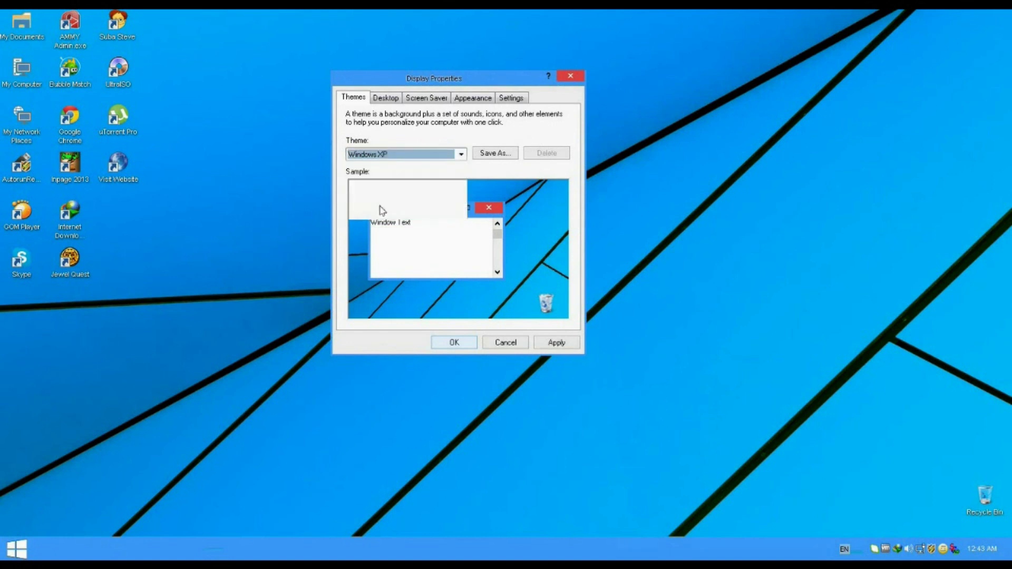
{"action": "left_click", "coordinate": [552, 344]}
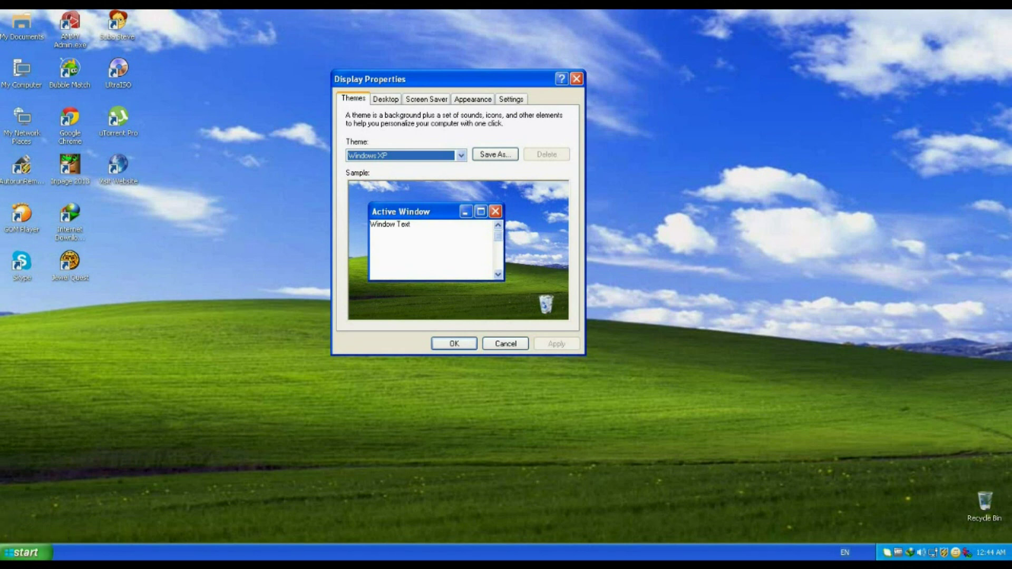
{"action": "left_click", "coordinate": [578, 79]}
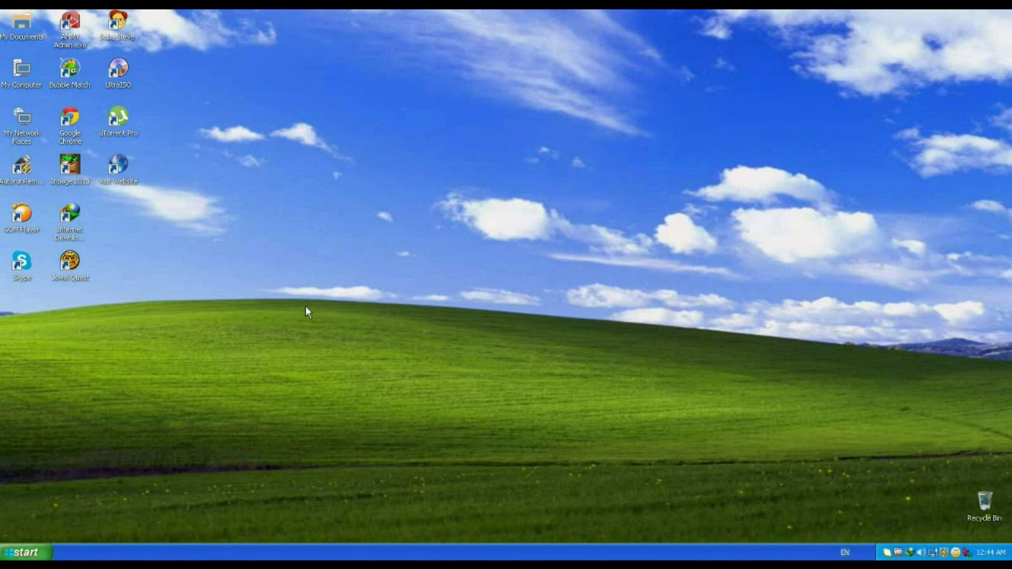
- Reopen the desktop's Display Properties and apply the Energy Blue theme
{"action": "right_click", "coordinate": [247, 254]}
{"action": "left_click", "coordinate": [298, 331]}
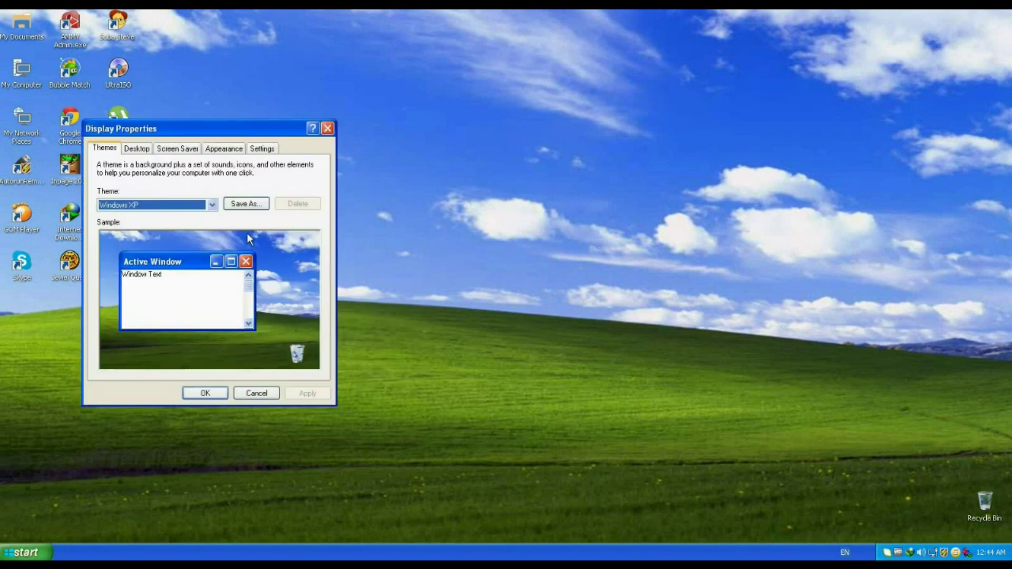
{"action": "left_click", "coordinate": [211, 206]}
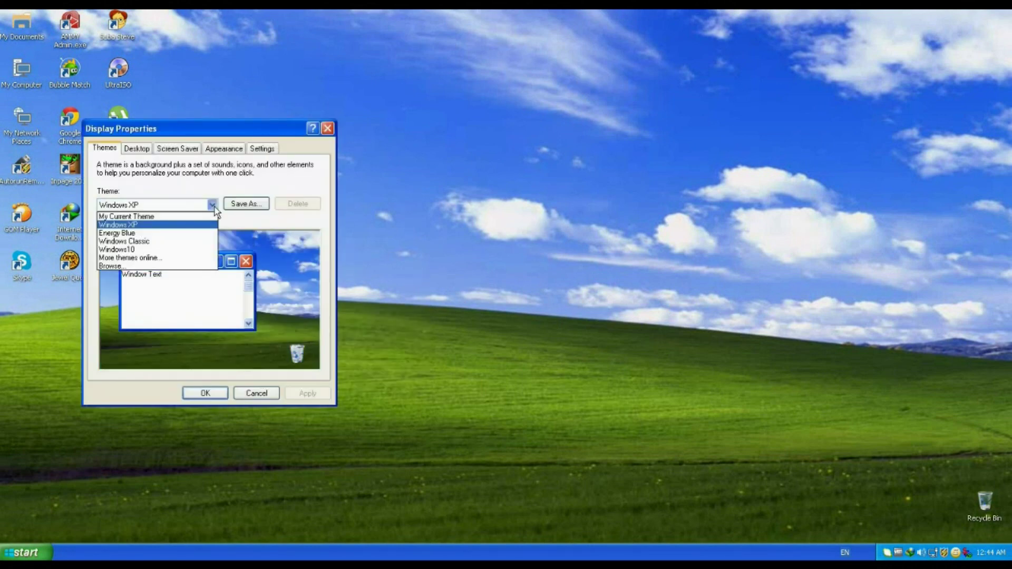
{"action": "left_click", "coordinate": [158, 235]}
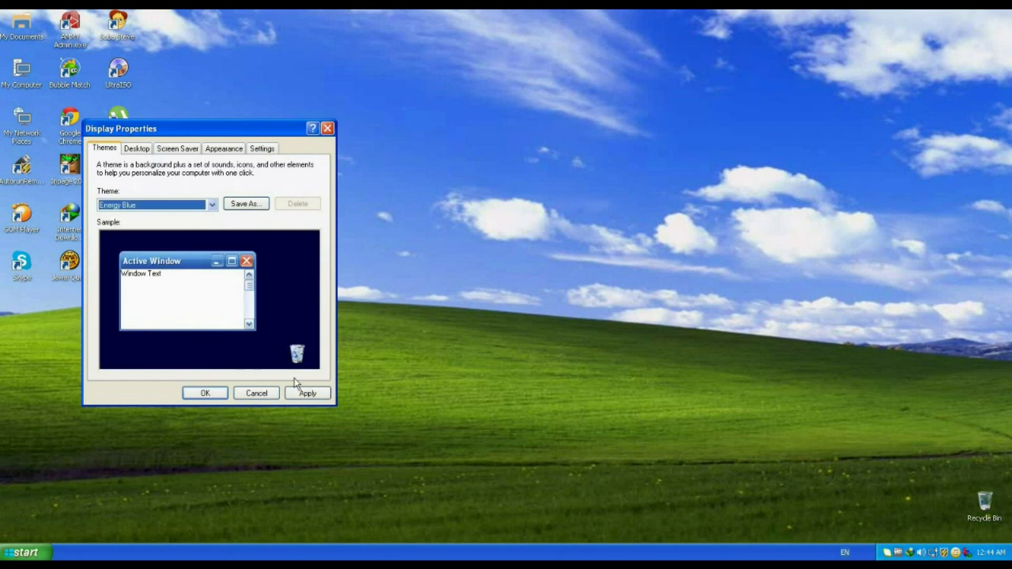
{"action": "left_click", "coordinate": [301, 394]}
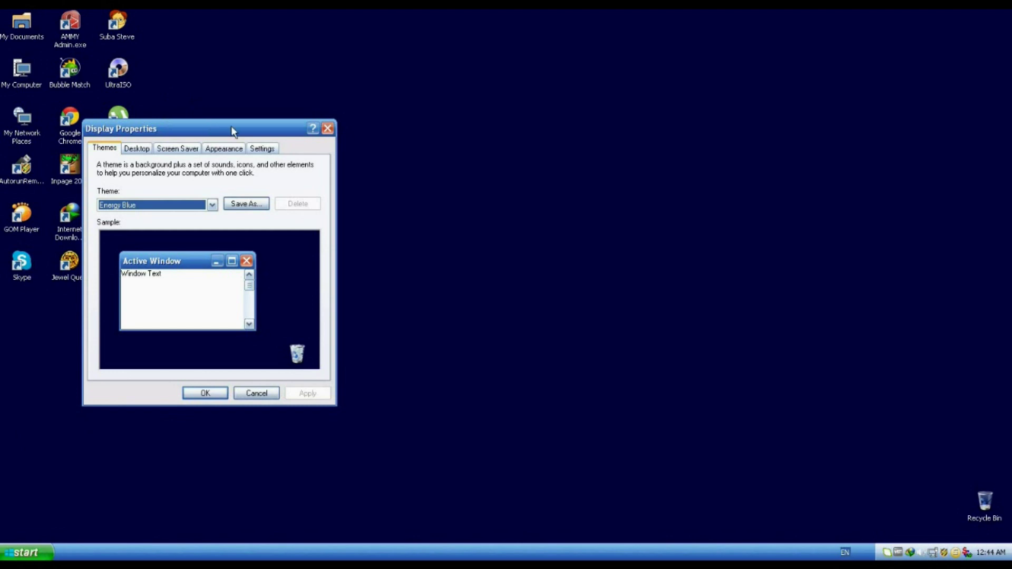
{"action": "left_click_drag", "start_coordinate": [222, 127], "coordinate": [273, 134]}
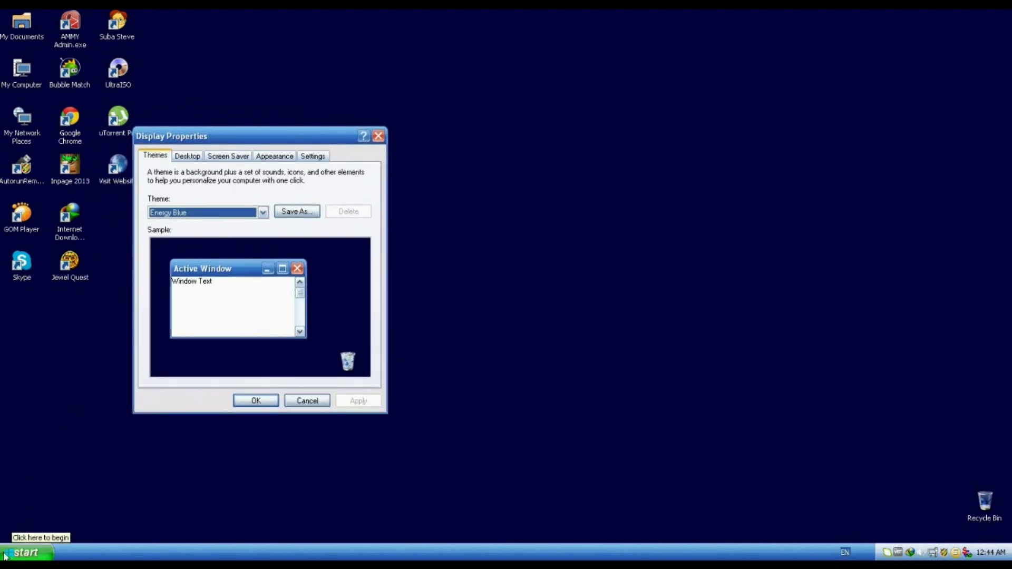
- Switch the desktop theme to Windows Classic and apply it
{"action": "left_click", "coordinate": [264, 212]}
{"action": "left_click", "coordinate": [230, 248]}
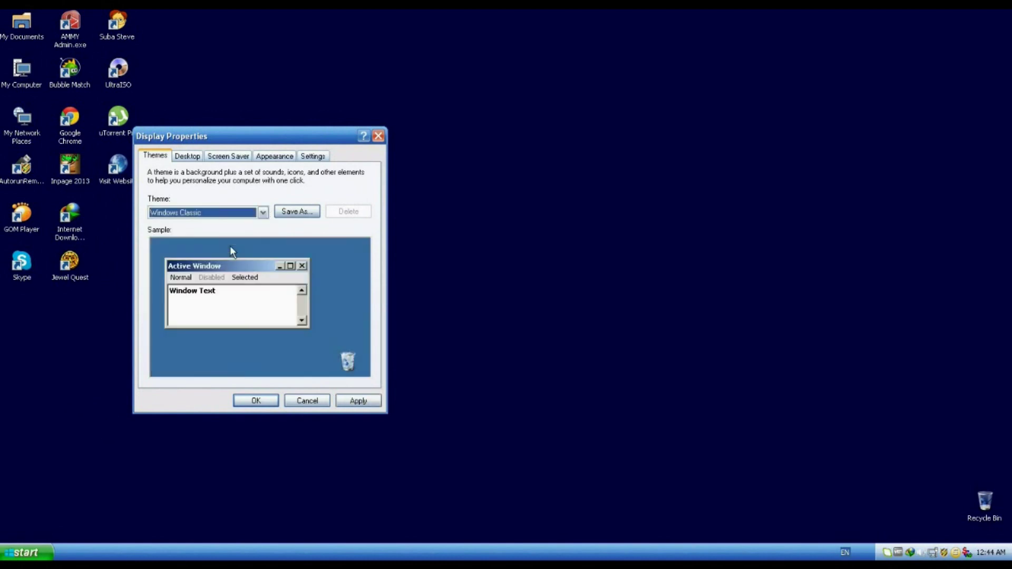
{"action": "left_click", "coordinate": [365, 400]}
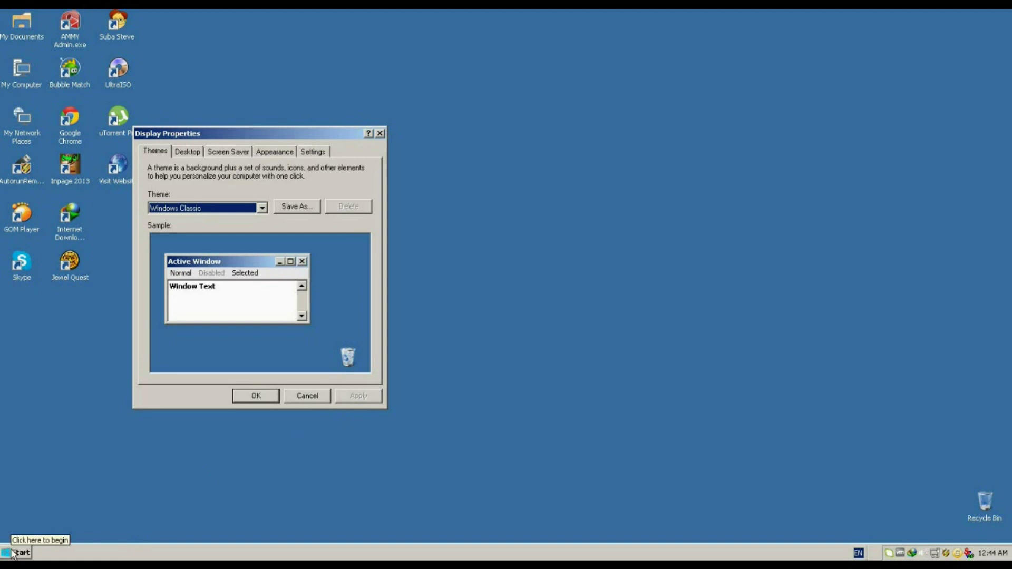
- Apply the Windows10 theme to the desktop and close Display Properties
{"action": "left_click", "coordinate": [261, 209]}
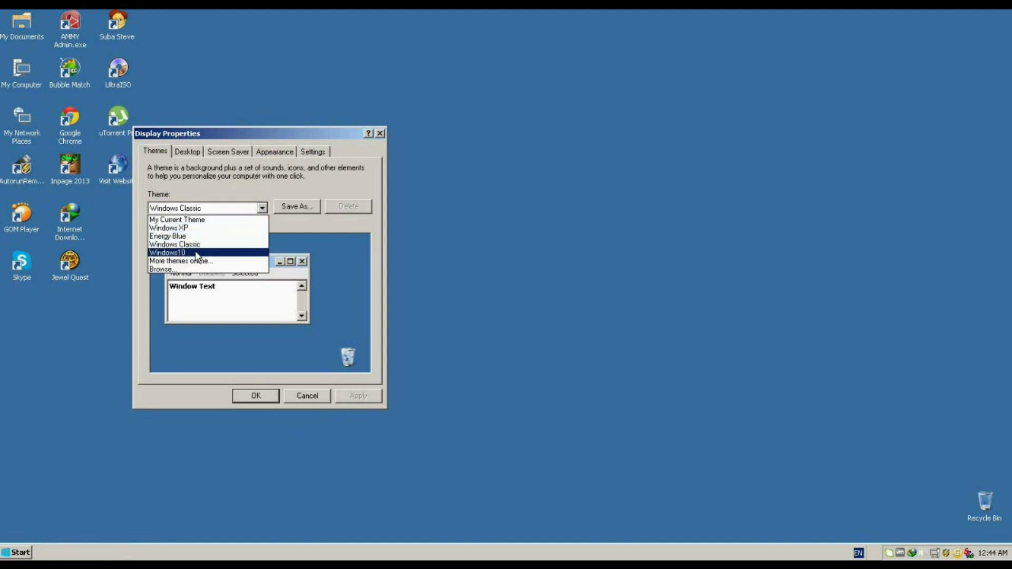
{"action": "left_click", "coordinate": [196, 253]}
{"action": "left_click", "coordinate": [358, 397]}
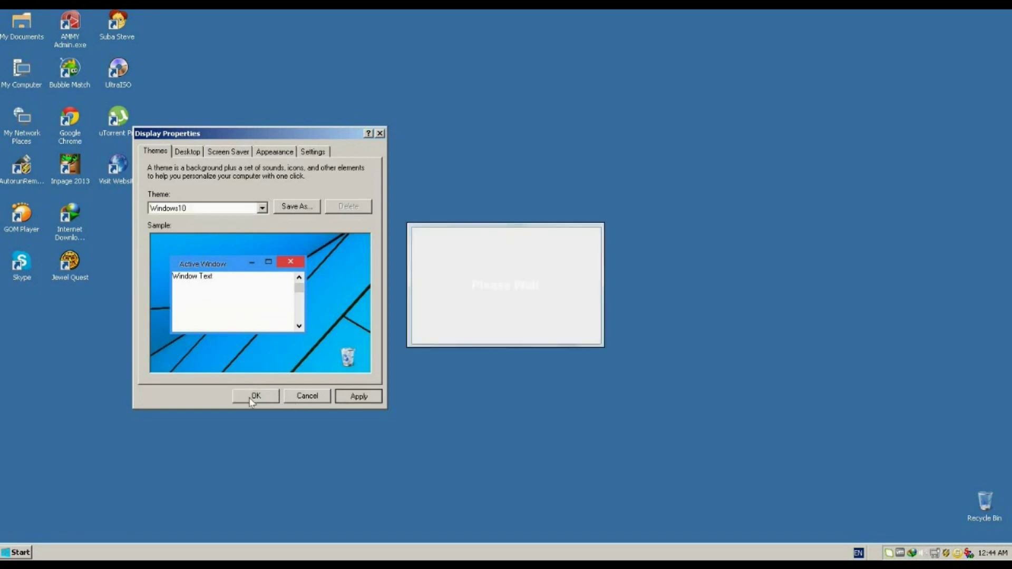
{"action": "left_click", "coordinate": [252, 398]}
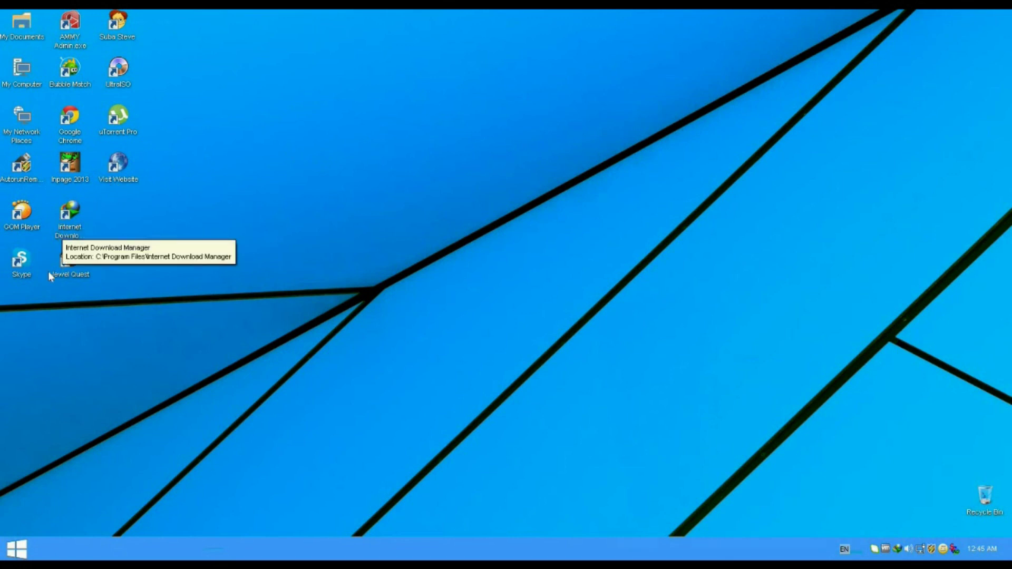
- Launch Jewel Quest from the desktop, enter a name for a new player, and start a game
{"action": "double_click", "coordinate": [74, 259]}
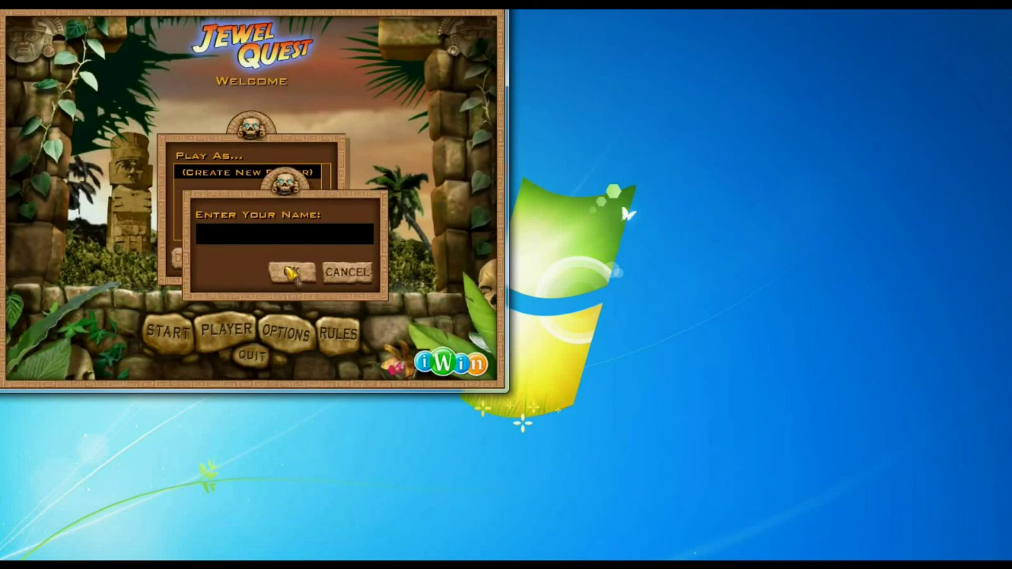
{"action": "type", "text": "TYU"}
{"action": "left_click", "coordinate": [291, 273]}
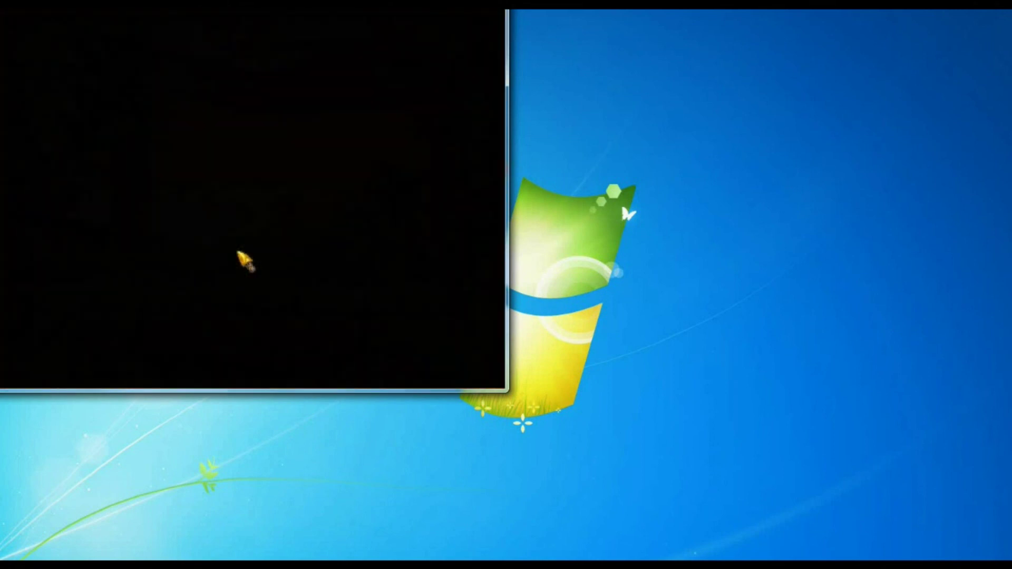
{"action": "left_click", "coordinate": [258, 298]}
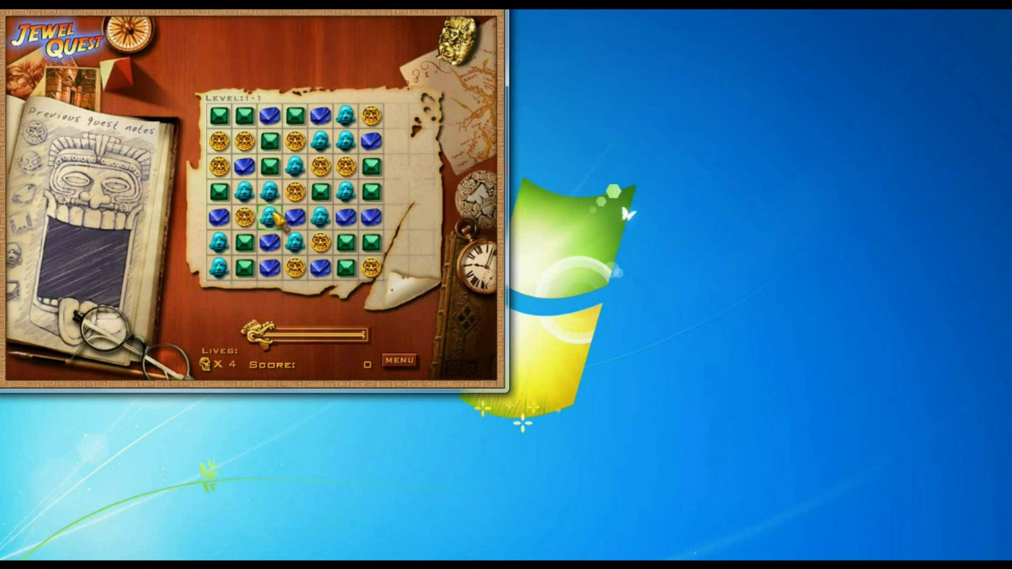
- Swap neighbouring jewels on the level 1-1 board to form four matches, and pause at the game's menu
{"action": "left_click_drag", "start_coordinate": [263, 226], "coordinate": [290, 226]}
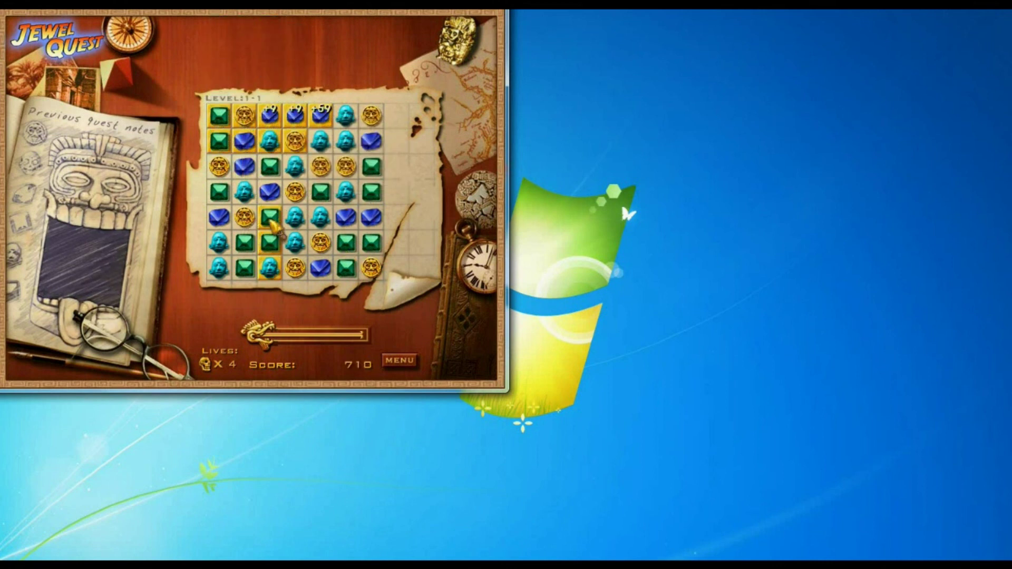
{"action": "left_click_drag", "start_coordinate": [244, 268], "coordinate": [270, 268]}
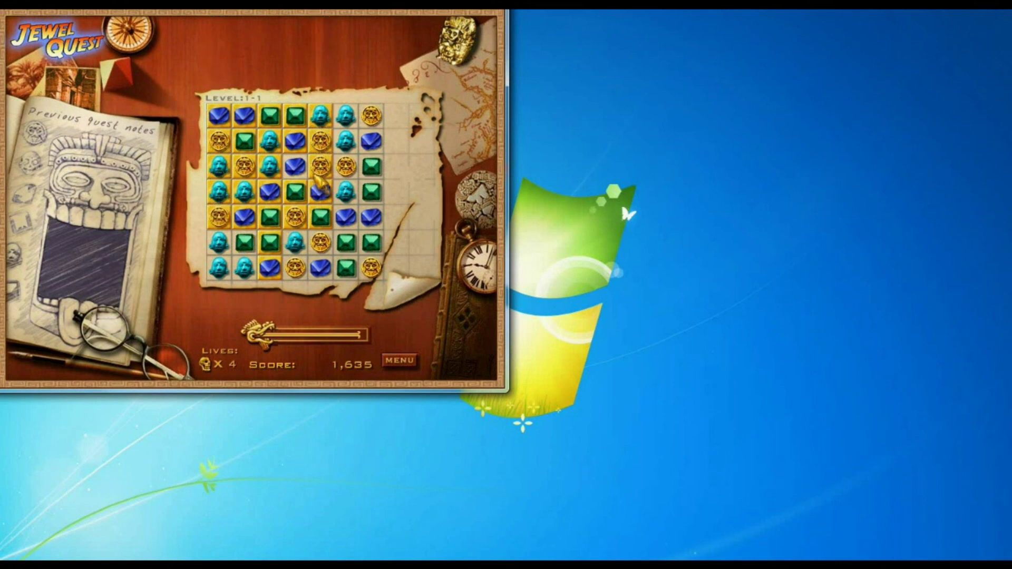
{"action": "left_click_drag", "start_coordinate": [321, 192], "coordinate": [295, 192]}
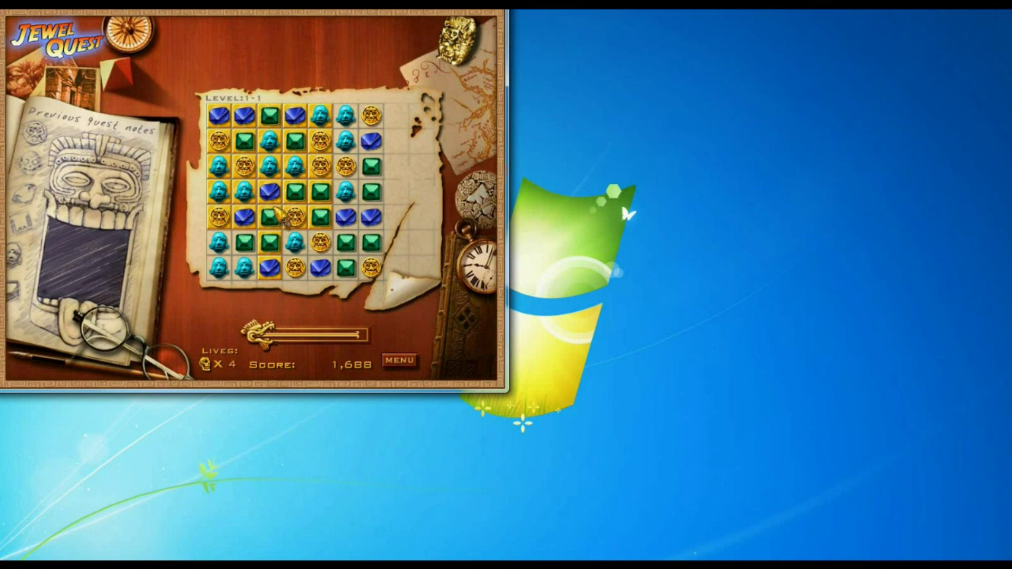
{"action": "left_click_drag", "start_coordinate": [244, 195], "coordinate": [270, 193]}
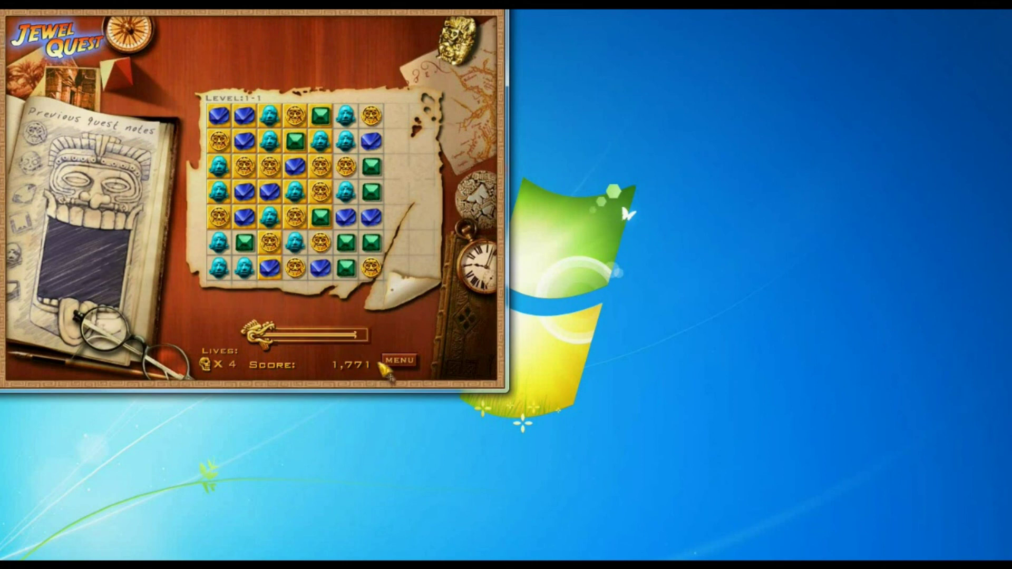
{"action": "left_click", "coordinate": [397, 361]}
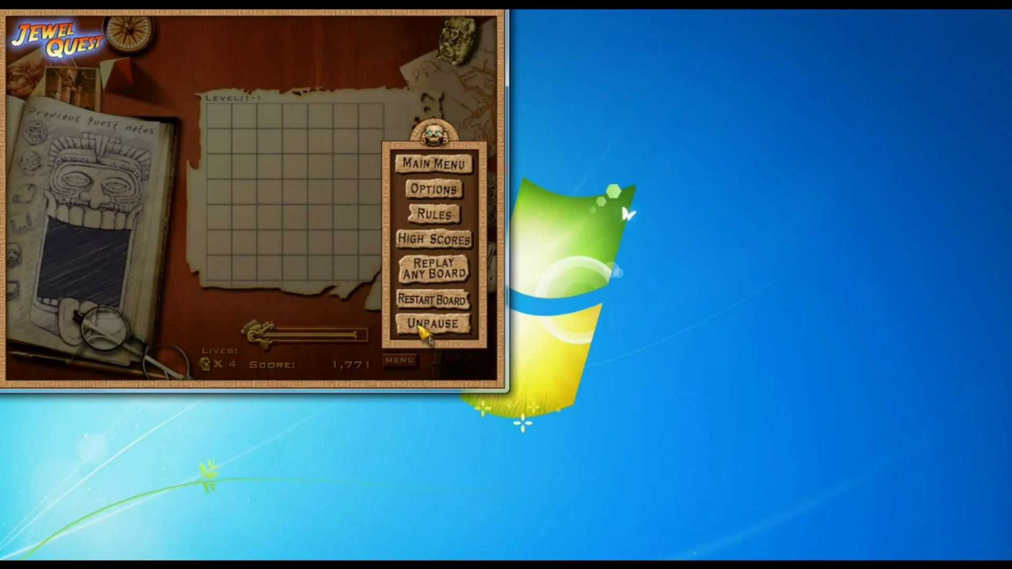
- Leave the paused level for the Jewel Quest main menu and quit the game
{"action": "left_click", "coordinate": [434, 164]}
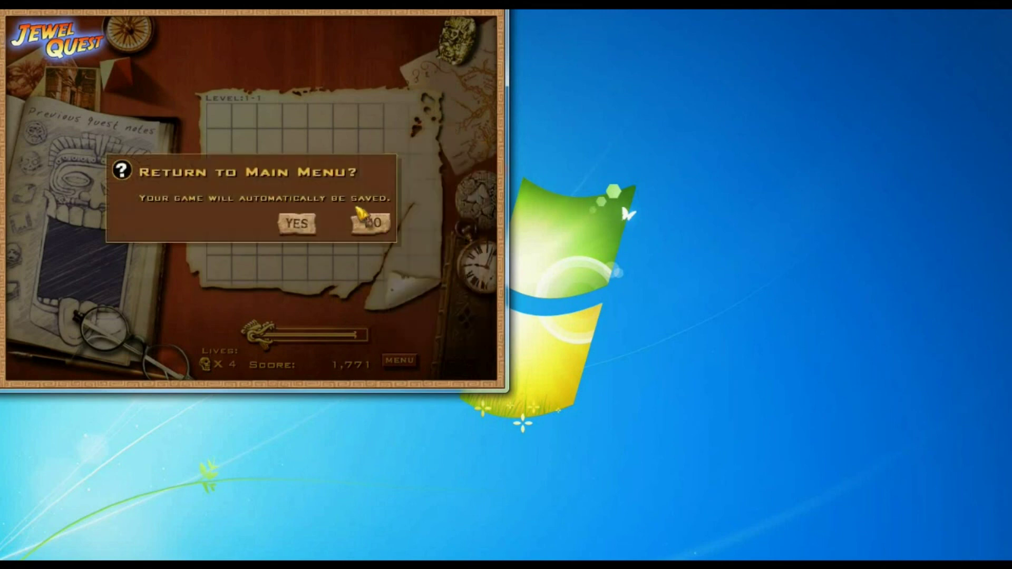
{"action": "left_click", "coordinate": [299, 223]}
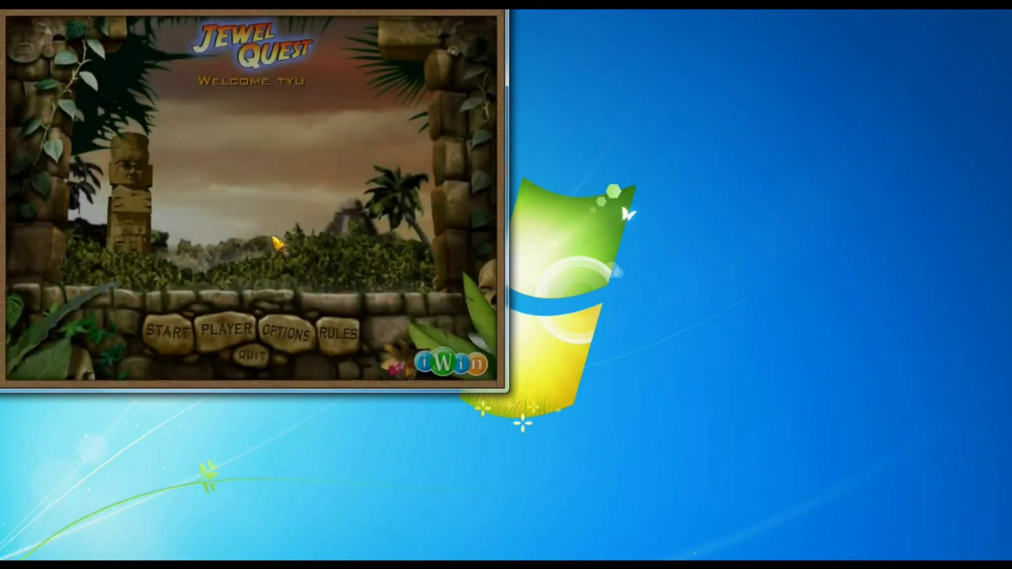
{"action": "left_click", "coordinate": [254, 356]}
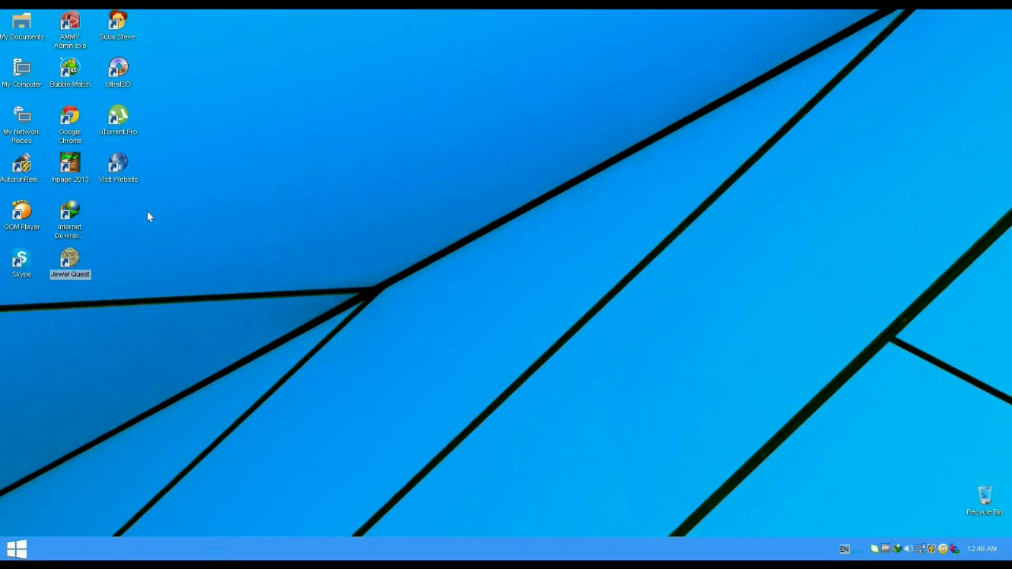
- Open the C.M Team Pakistan site through the Visit Website desktop shortcut
{"action": "left_click", "coordinate": [109, 156]}
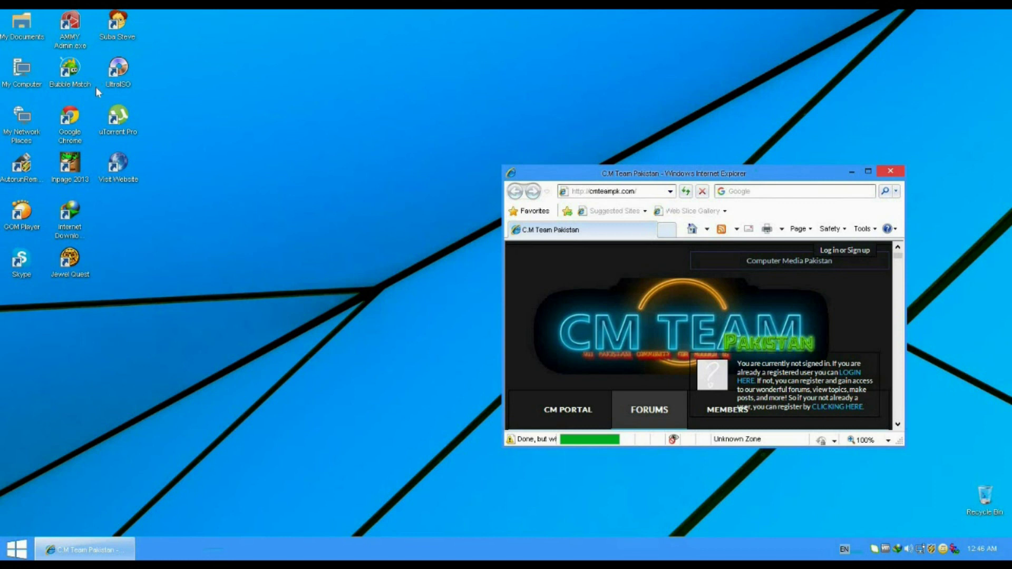
- Examine the list of all installed programs, including the contents of the Win10 SkinPack and UltraISO groups
{"action": "left_click", "coordinate": [16, 549]}
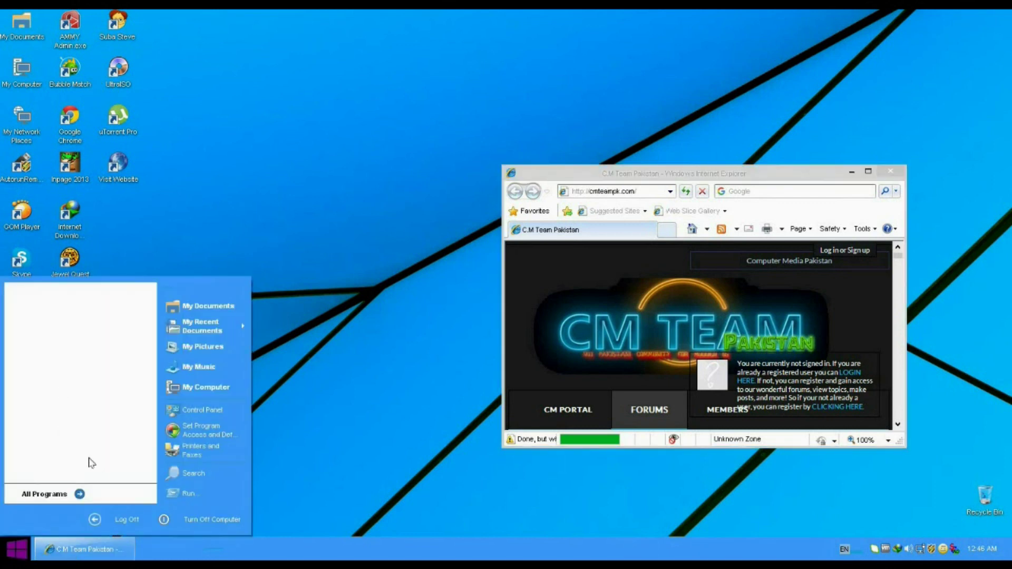
{"action": "left_click", "coordinate": [69, 494]}
{"action": "mouse_move", "coordinate": [127, 486]}
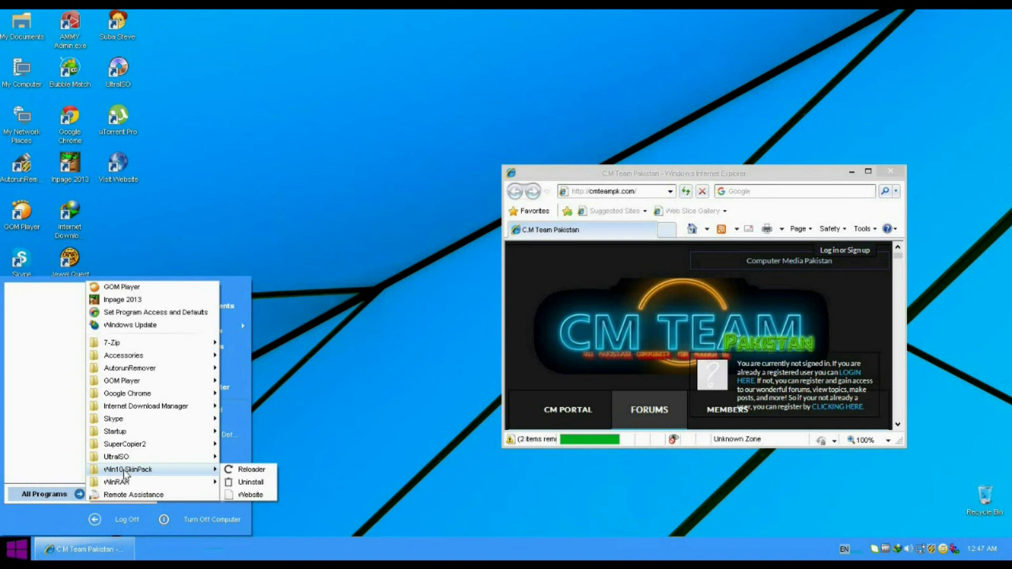
{"action": "mouse_move", "coordinate": [169, 460]}
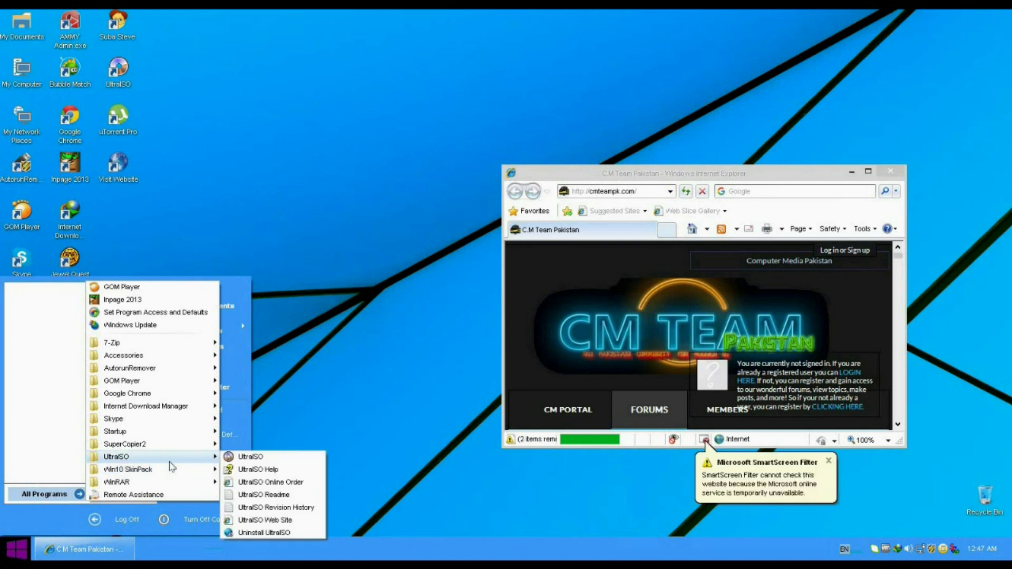
{"action": "left_click", "coordinate": [258, 408]}
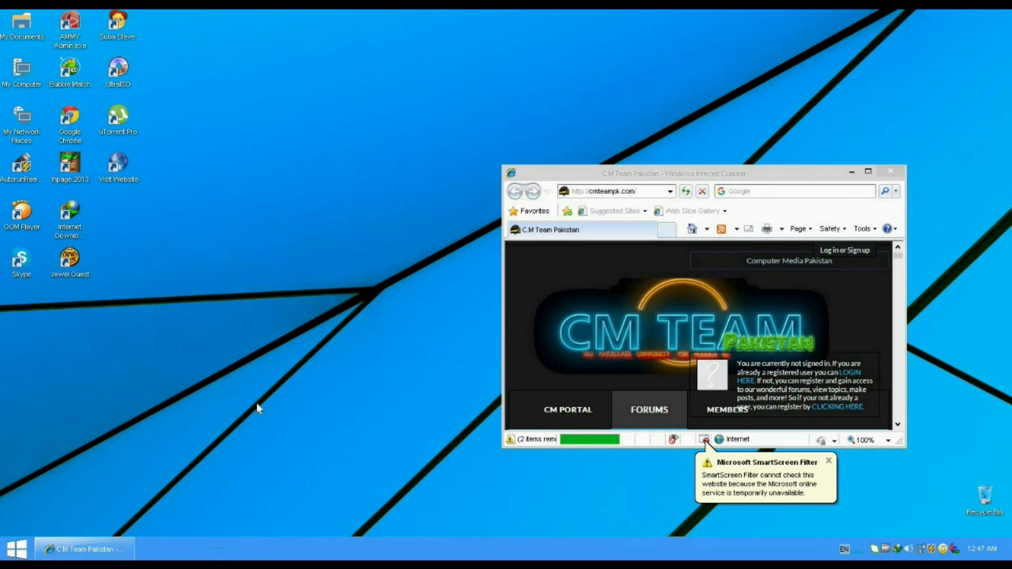
- Look through the C.M Team Pakistan forum page and its sections in a maximized browser window, and restore the window to its smaller size
{"action": "key", "text": "super+Up"}
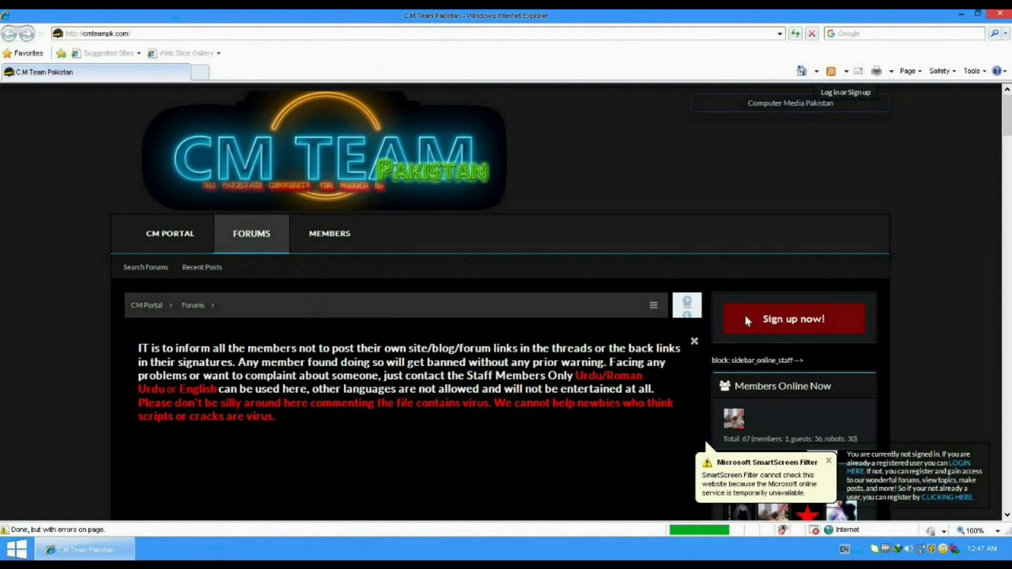
{"action": "scroll", "coordinate": [800, 322], "scroll_direction": "down", "scroll_amount": 15}
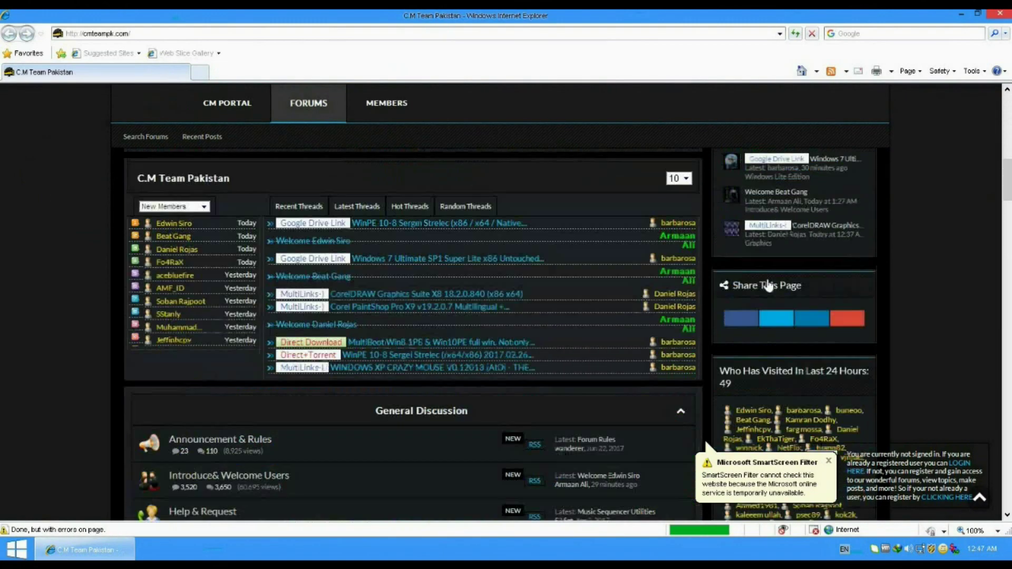
{"action": "scroll", "coordinate": [710, 273], "scroll_direction": "up", "scroll_amount": 15}
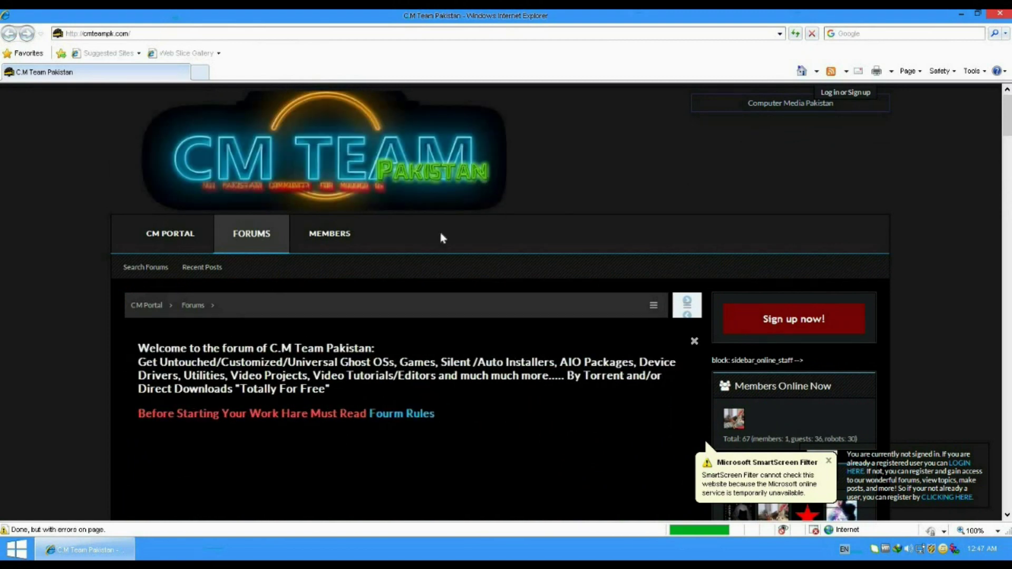
{"action": "scroll", "coordinate": [572, 255], "scroll_direction": "down", "scroll_amount": 10}
{"action": "scroll", "coordinate": [570, 252], "scroll_direction": "down", "scroll_amount": 10}
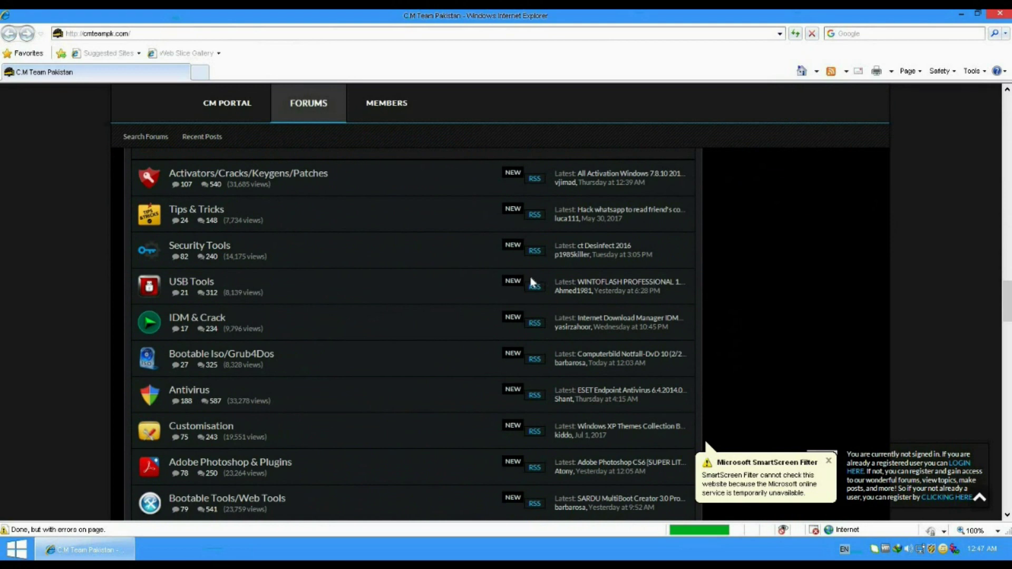
{"action": "left_click_drag", "start_coordinate": [991, 20], "coordinate": [418, 154]}
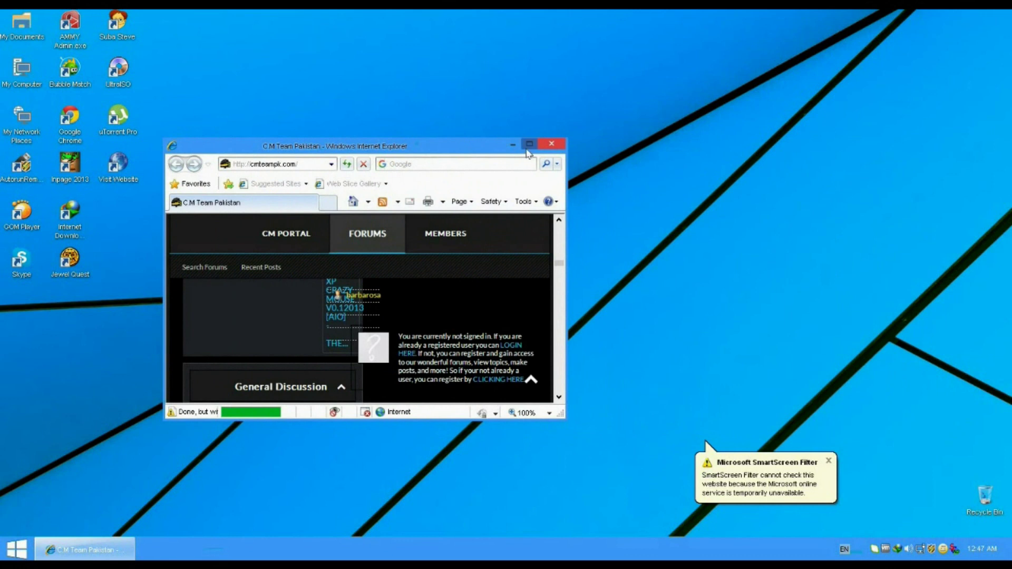